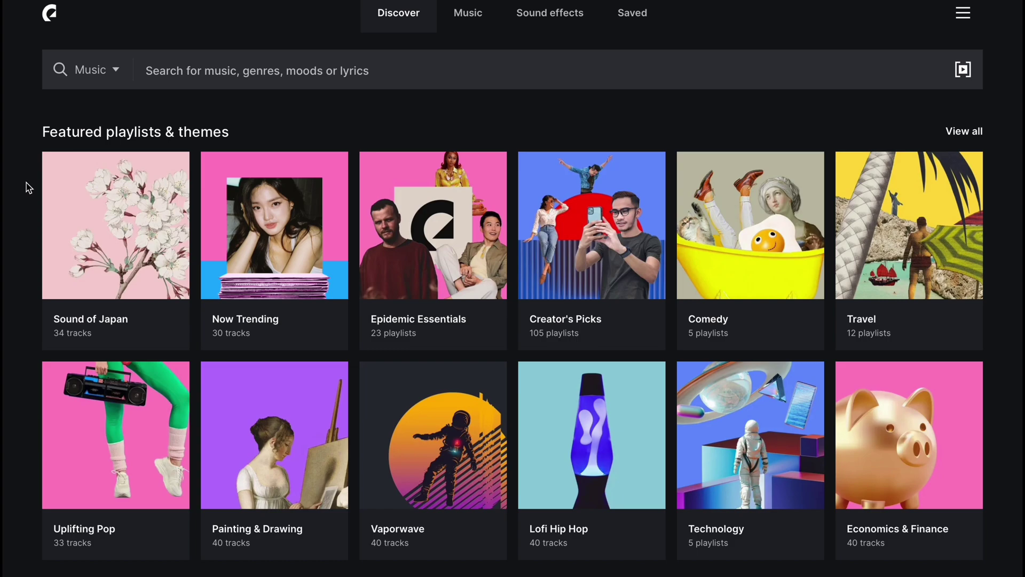
pyautogui.scroll(-2, 26, 183)
pyautogui.scroll(-2, 25, 184)
pyautogui.scroll(-2, 25, 184)
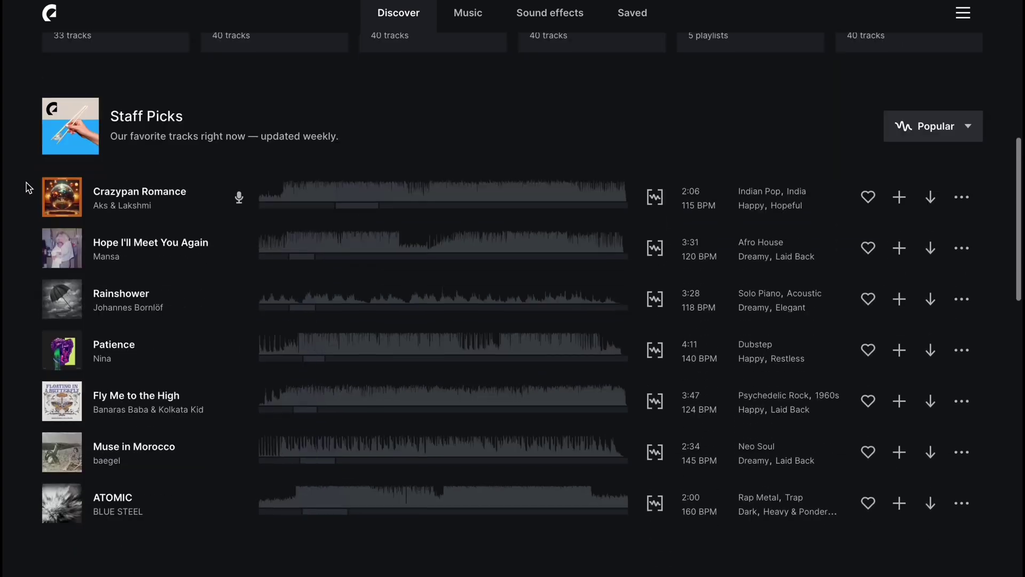
pyautogui.scroll(-2, 27, 183)
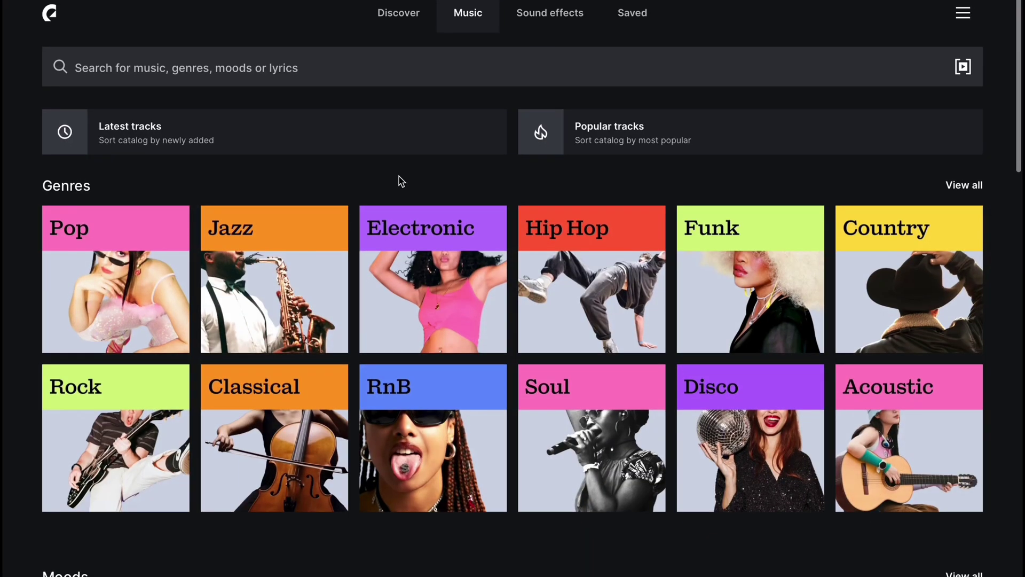
pyautogui.scroll(-3, 399, 178)
pyautogui.scroll(-3, 399, 192)
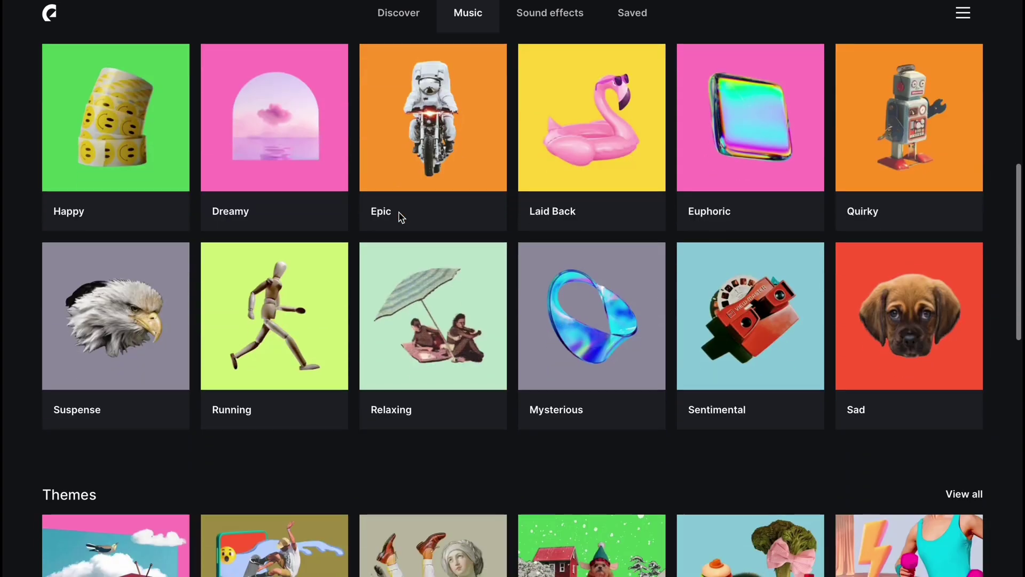
pyautogui.scroll(-1, 399, 212)
pyautogui.scroll(-2, 398, 215)
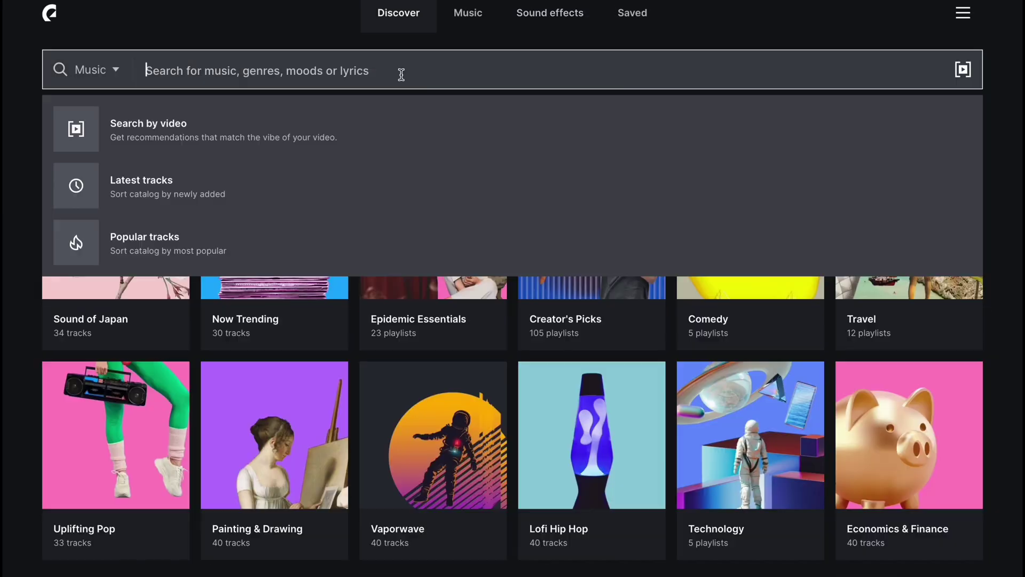
pyautogui.write('chilled')
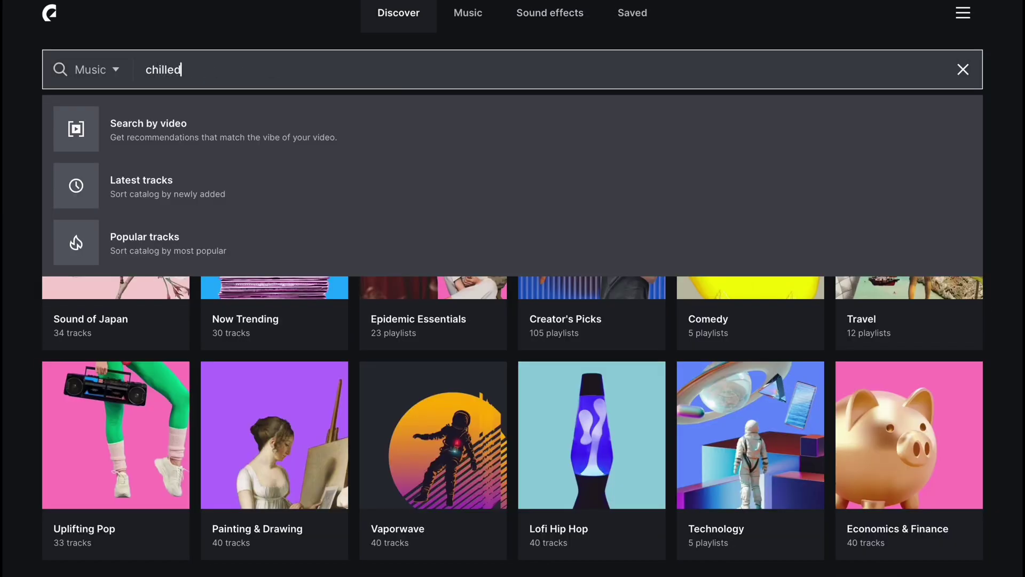
pyautogui.write(' out')
# - Run the 'chilled out' music search in Epidemic Sound
pyautogui.press('Return')
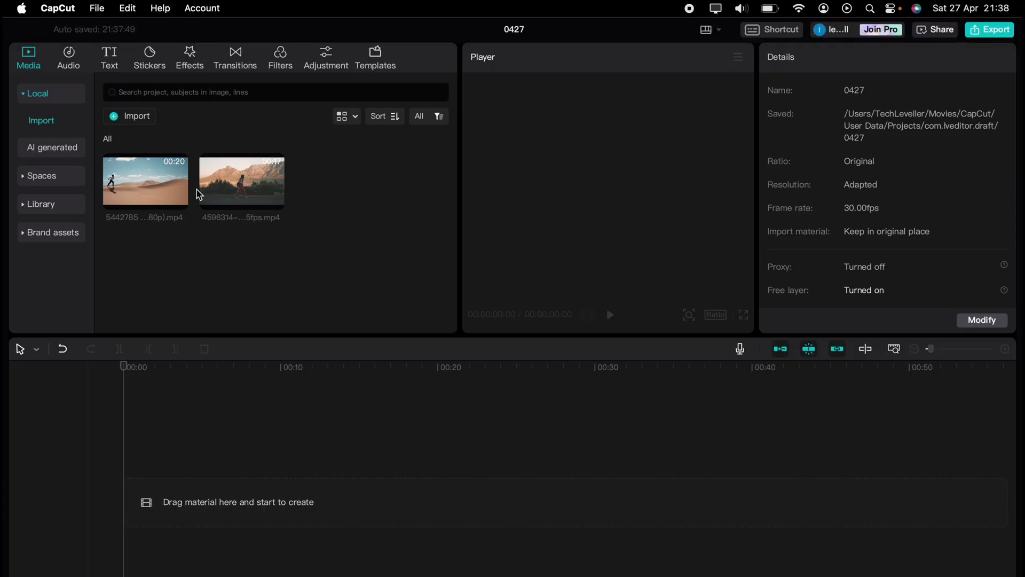
pyautogui.moveTo(241, 181)
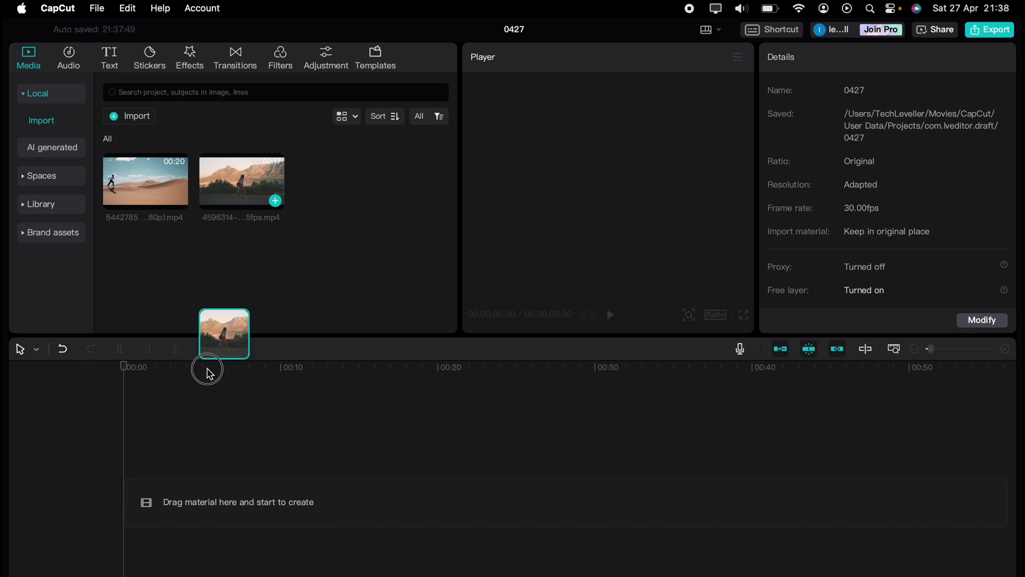
# - Place the 16-second walking-woman clip on the timeline as the first video clip
pyautogui.moveTo(218, 191); pyautogui.dragTo(158, 485)
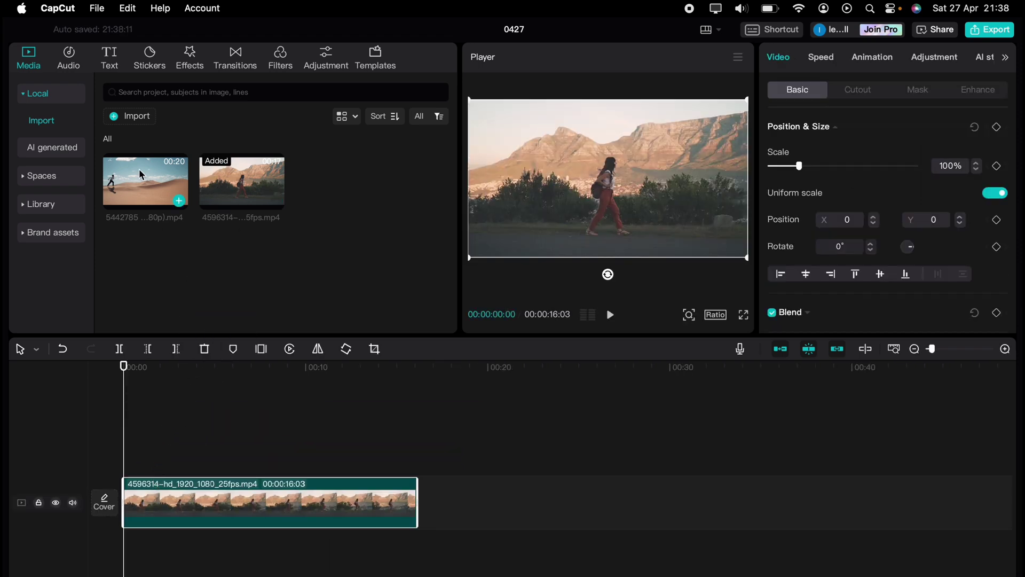
# - Add a default text clip, replace it with the quote, and set the Shrikhand font
pyautogui.click(114, 64)
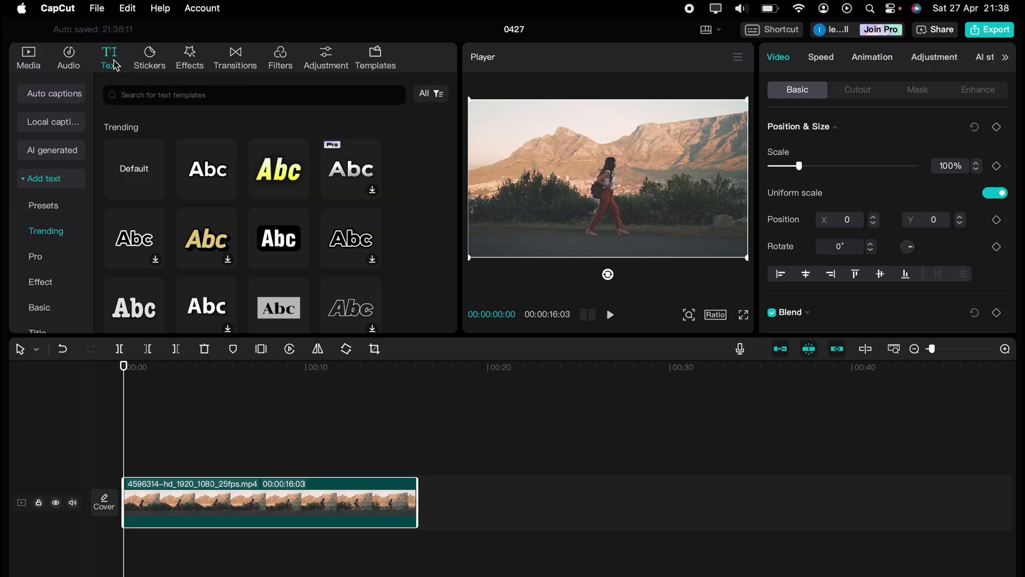
pyautogui.moveTo(136, 170); pyautogui.dragTo(147, 457)
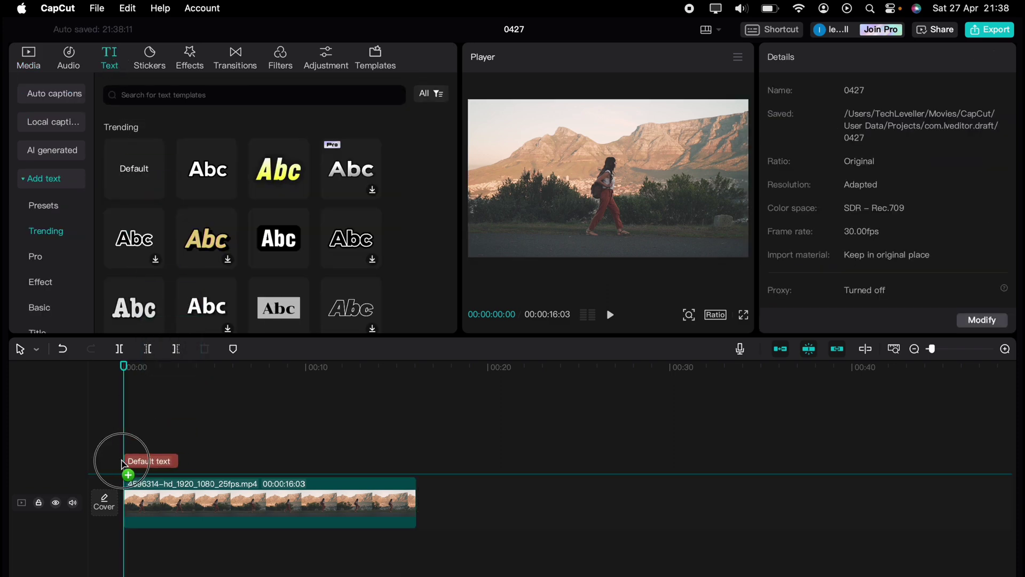
pyautogui.tripleClick(821, 122)
pyautogui.write('The journey of a thousand miles begins with a single step.')
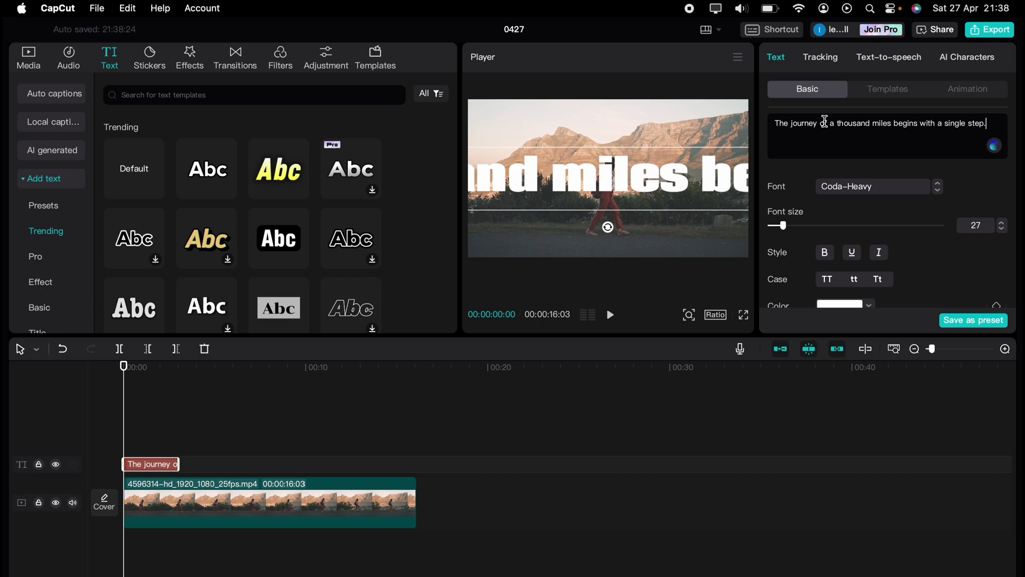
pyautogui.click(870, 188)
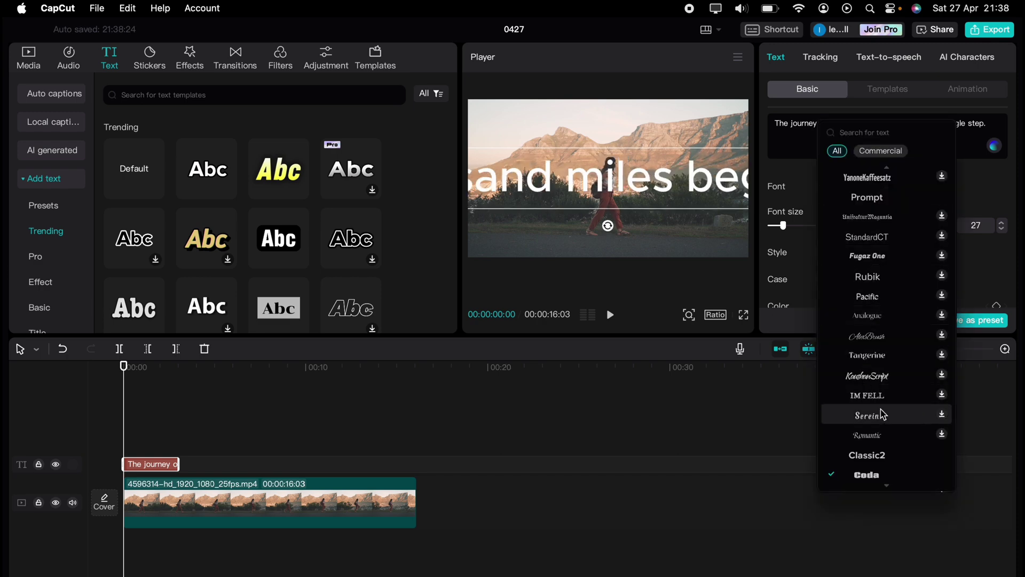
pyautogui.scroll(-2, 882, 413)
pyautogui.scroll(-2, 881, 413)
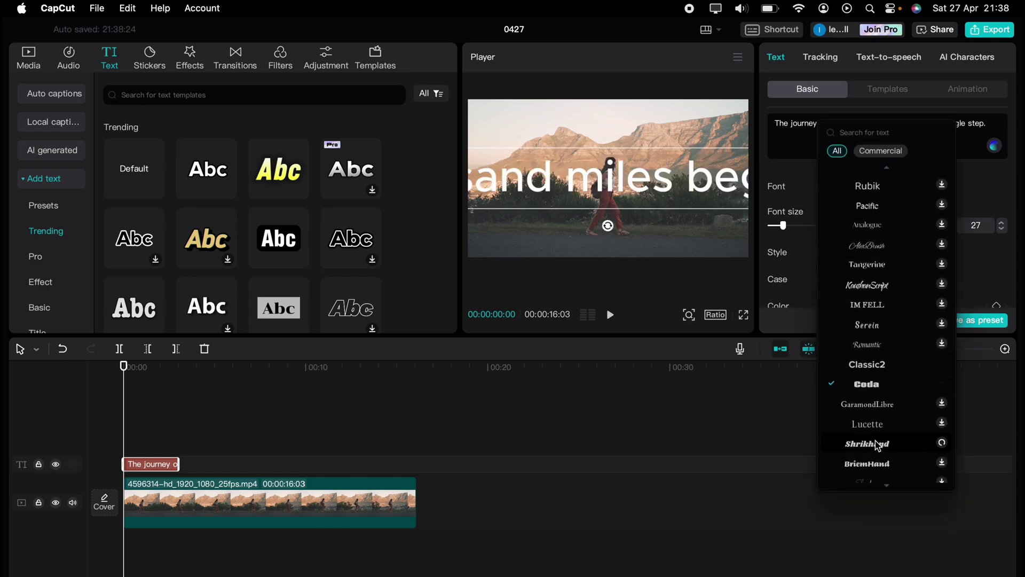
pyautogui.click(874, 442)
# - Set the title to size 40, stretch it to 16 seconds, and move it past the right edge
pyautogui.click(1002, 223)
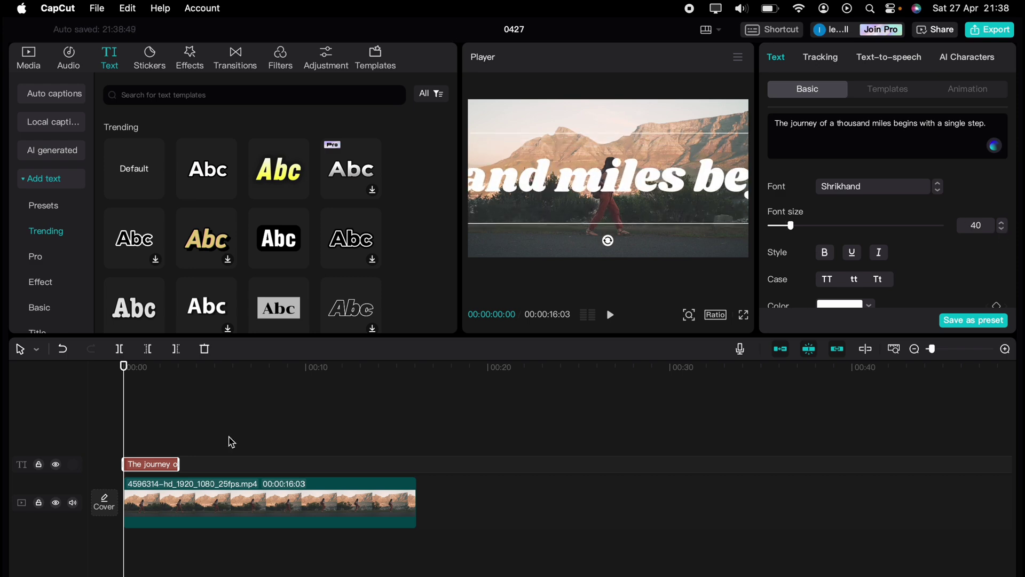
pyautogui.moveTo(177, 464); pyautogui.dragTo(417, 464)
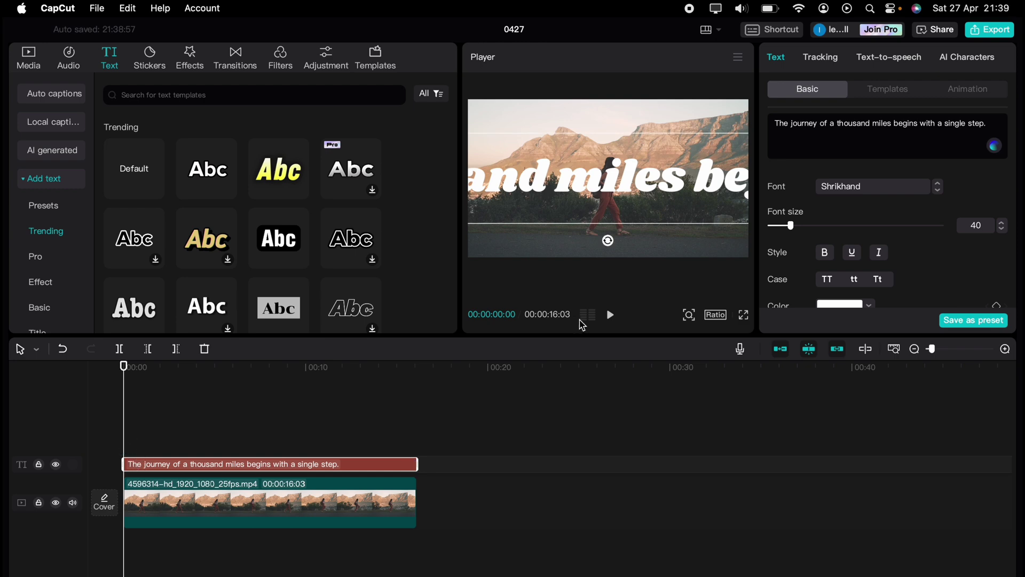
pyautogui.moveTo(544, 185); pyautogui.dragTo(774, 191)
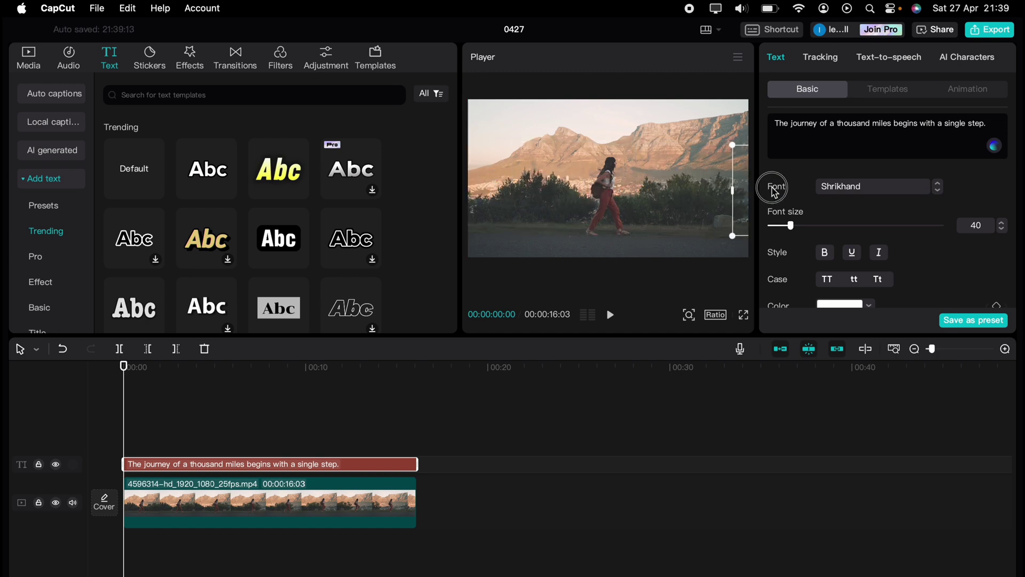
pyautogui.scroll(-2, 855, 216)
pyautogui.scroll(-2, 856, 217)
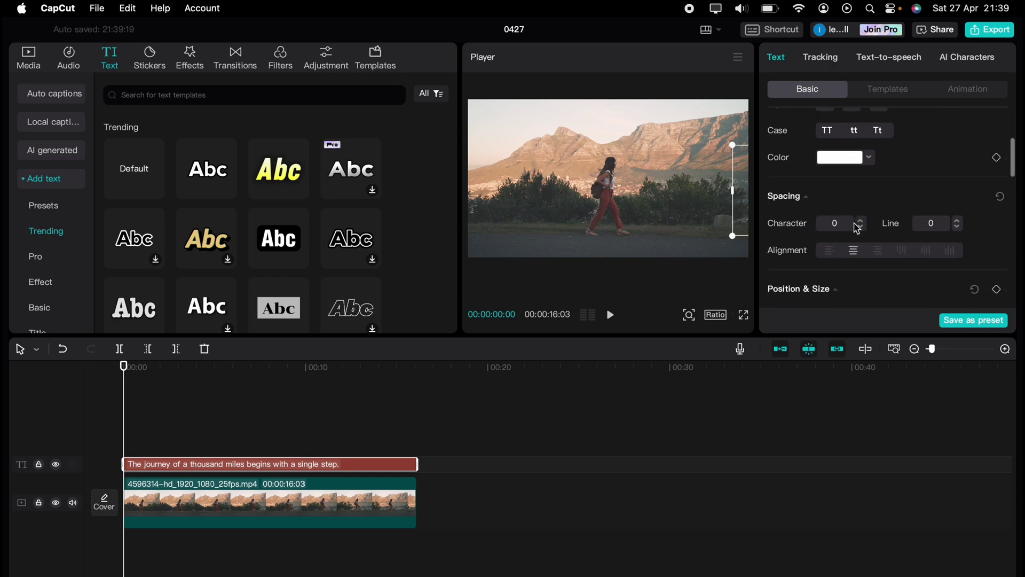
pyautogui.scroll(-2, 856, 221)
pyautogui.scroll(-2, 856, 225)
pyautogui.scroll(-1, 855, 227)
pyautogui.scroll(-2, 855, 226)
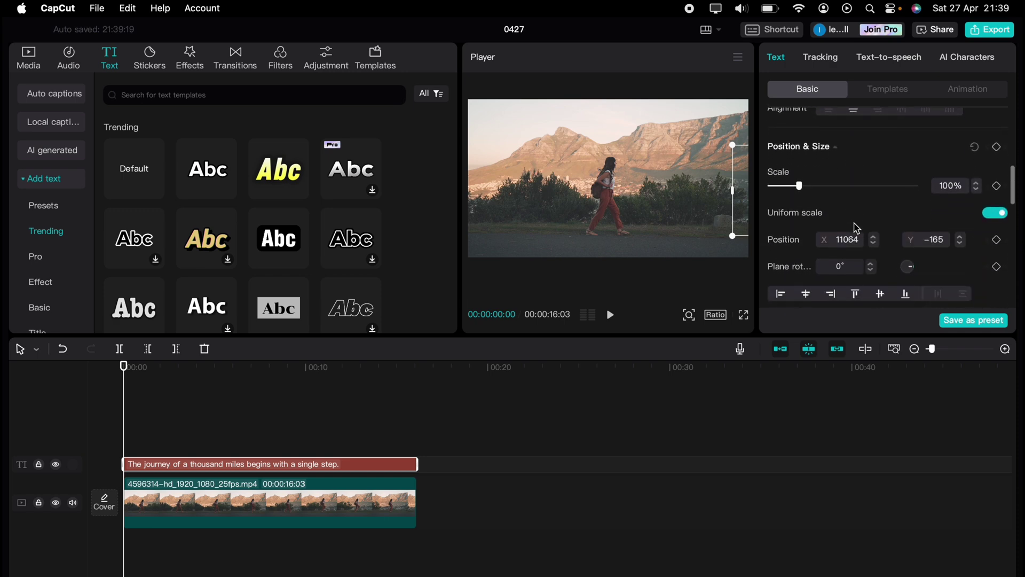
# - Keyframe the title at 00:00, then place it past the left edge at the clip end with Y -165
pyautogui.click(997, 148)
pyautogui.moveTo(126, 387); pyautogui.dragTo(440, 374)
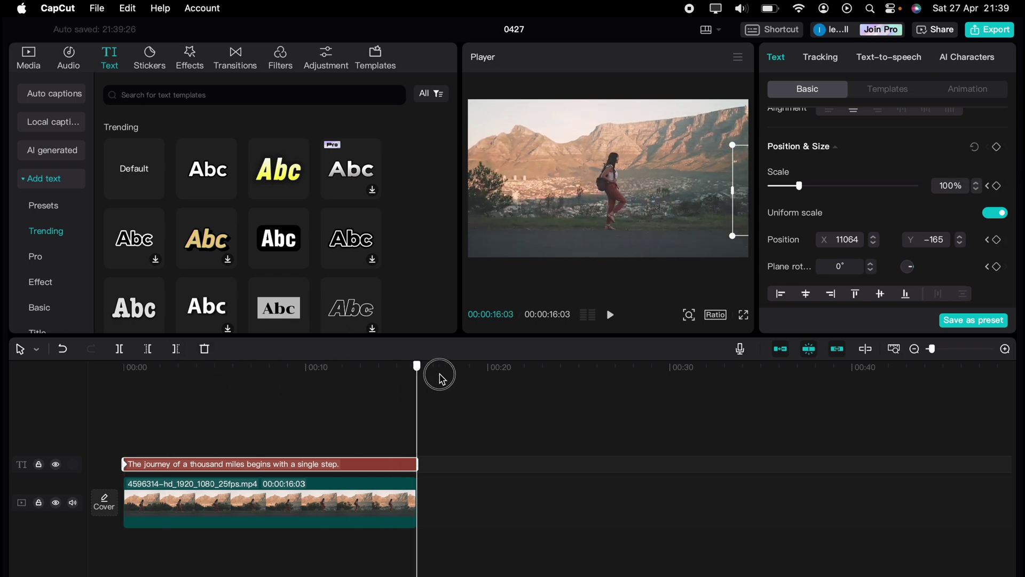
pyautogui.moveTo(692, 186); pyautogui.dragTo(341, 202)
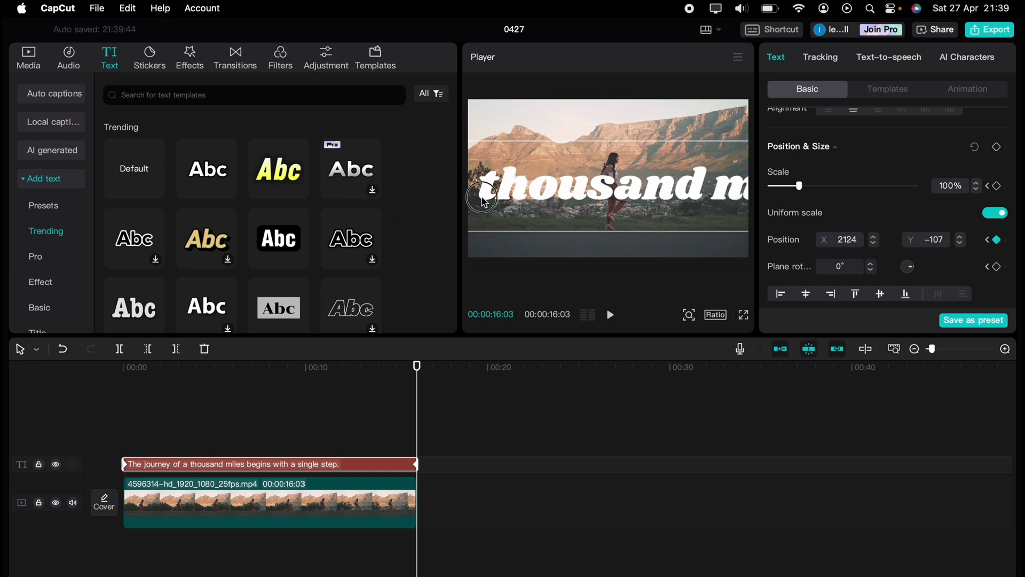
pyautogui.moveTo(682, 203)
pyautogui.mouseDown()
pyautogui.moveTo(661, 221)
pyautogui.moveTo(401, 194)
pyautogui.mouseUp()
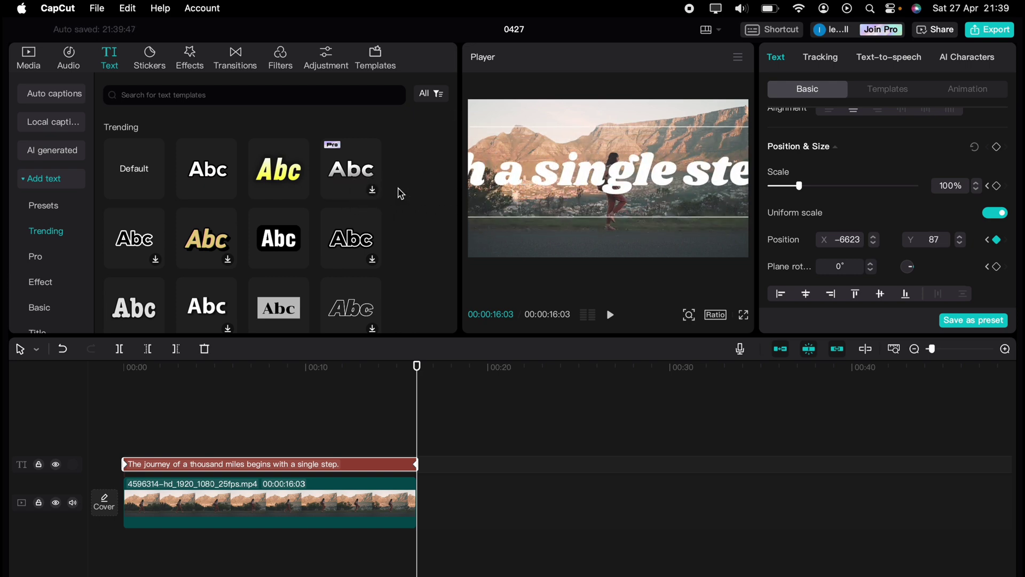
pyautogui.moveTo(697, 199)
pyautogui.mouseDown()
pyautogui.moveTo(470, 191)
pyautogui.moveTo(367, 206)
pyautogui.mouseUp()
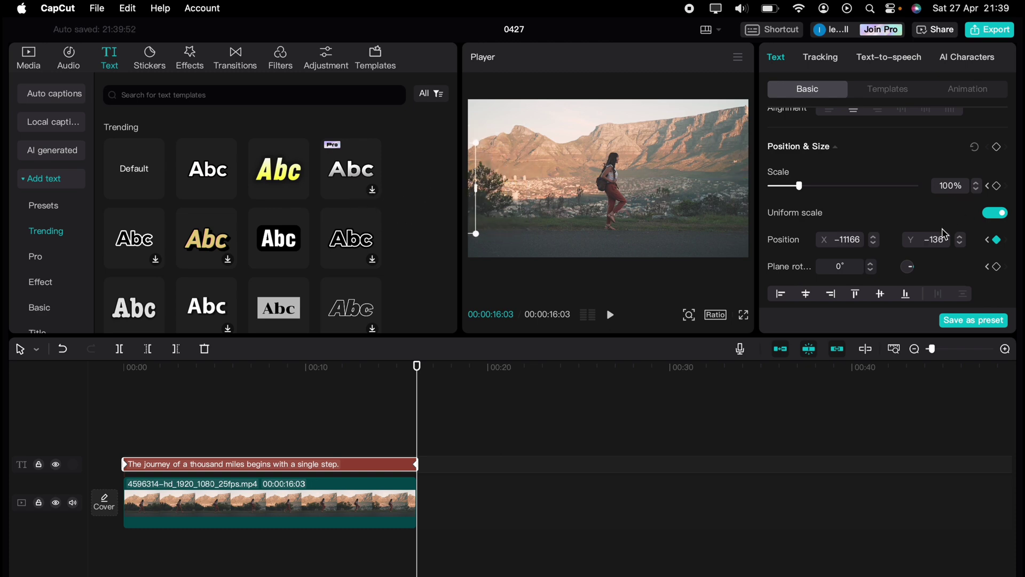
pyautogui.click(938, 239)
pyautogui.press('BackSpace')
pyautogui.press('BackSpace')
# - Preview the sliding title from the start of the video
pyautogui.moveTo(183, 425); pyautogui.dragTo(110, 422)
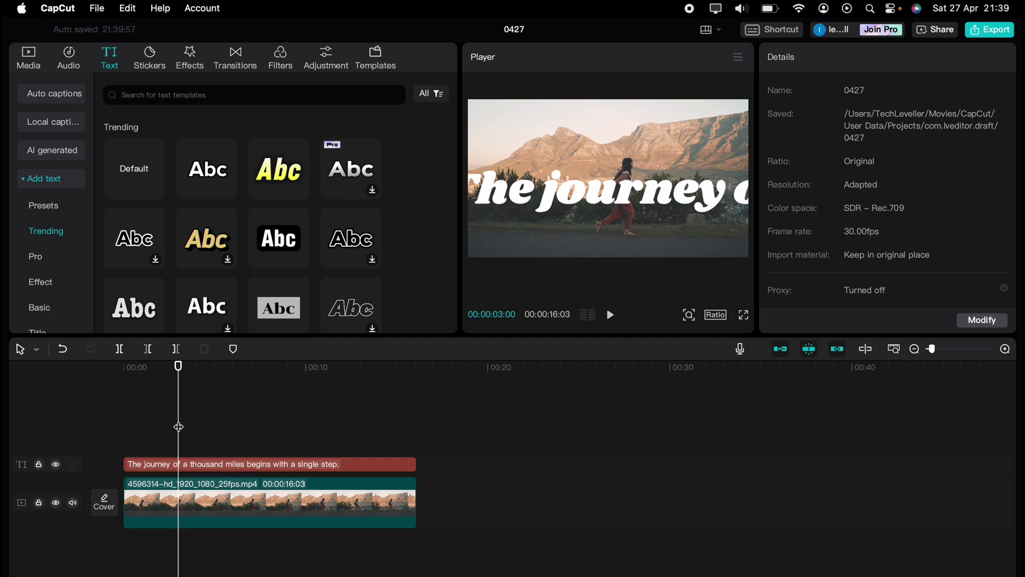
pyautogui.press('space')
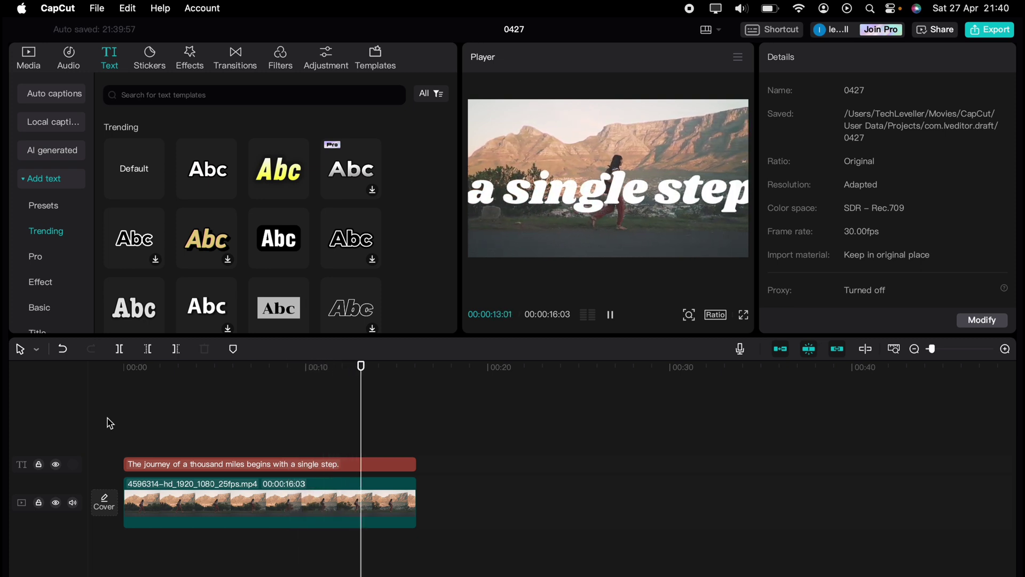
pyautogui.press('space')
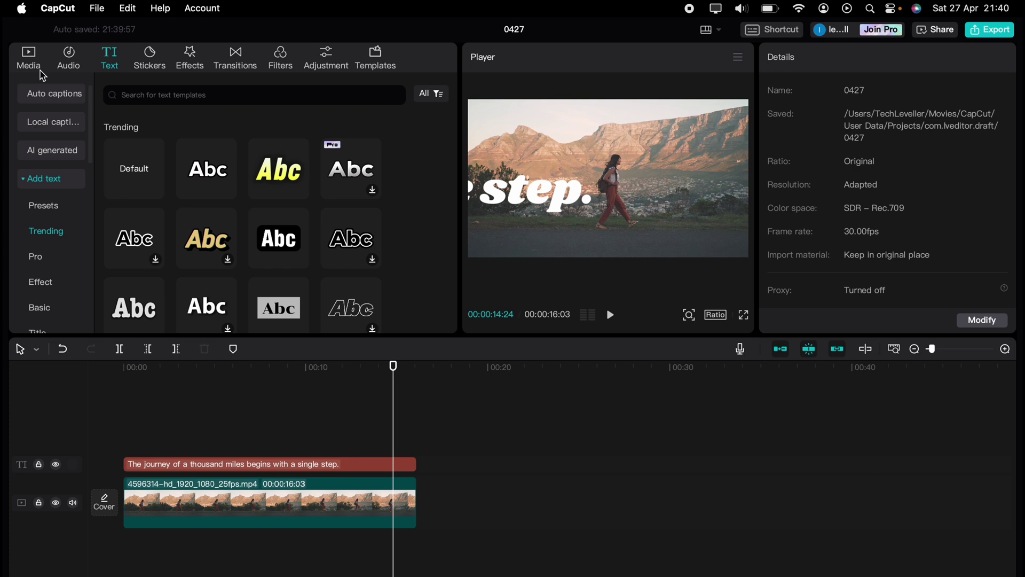
# - Add a second walking-clip copy above the title and bring up its Mask options
pyautogui.click(37, 64)
pyautogui.moveTo(272, 200); pyautogui.dragTo(121, 437)
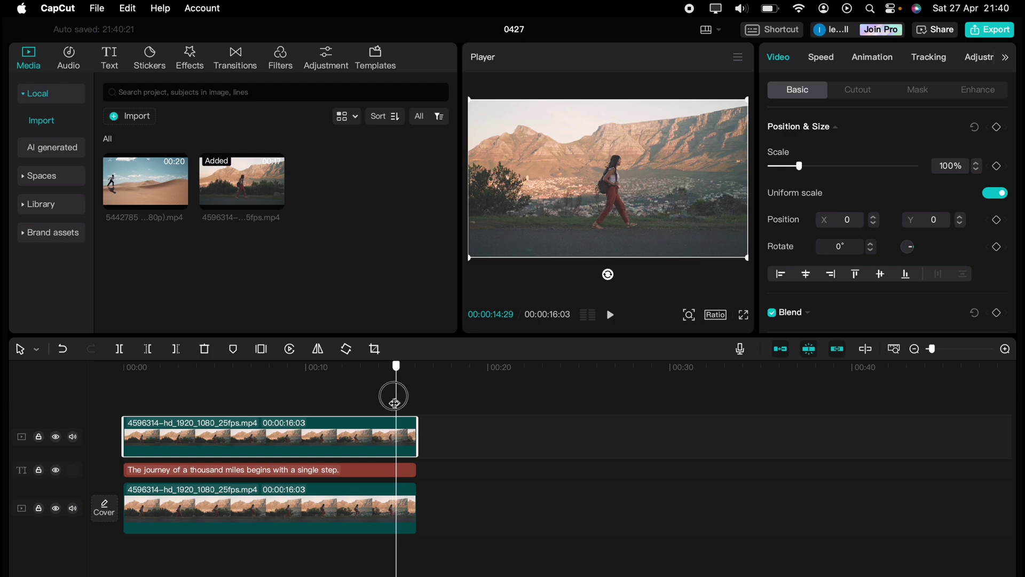
pyautogui.moveTo(393, 394); pyautogui.dragTo(123, 390)
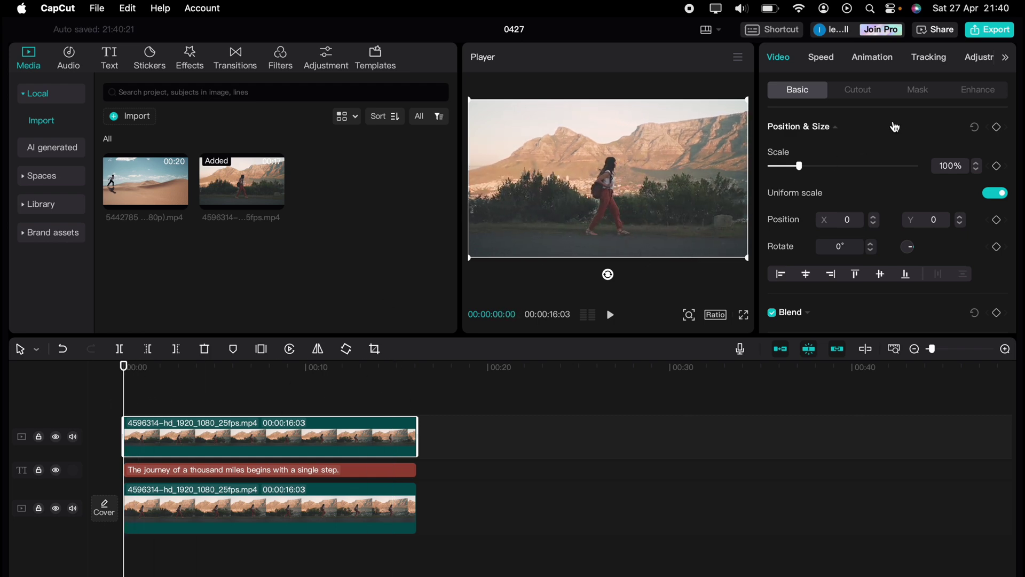
pyautogui.click(919, 92)
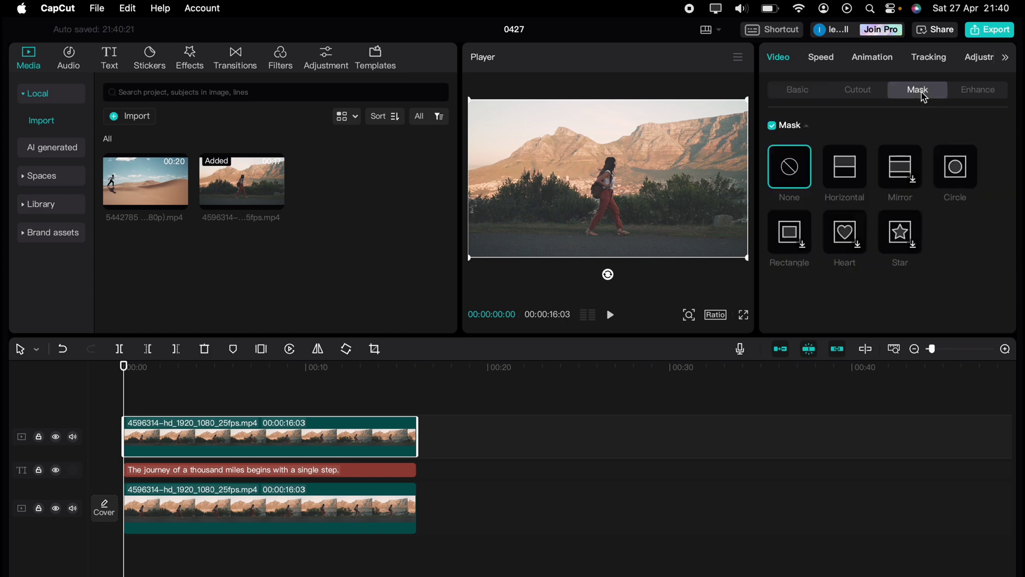
# - Apply the Horizontal mask and rotate it to about 96° through the woman
pyautogui.click(852, 172)
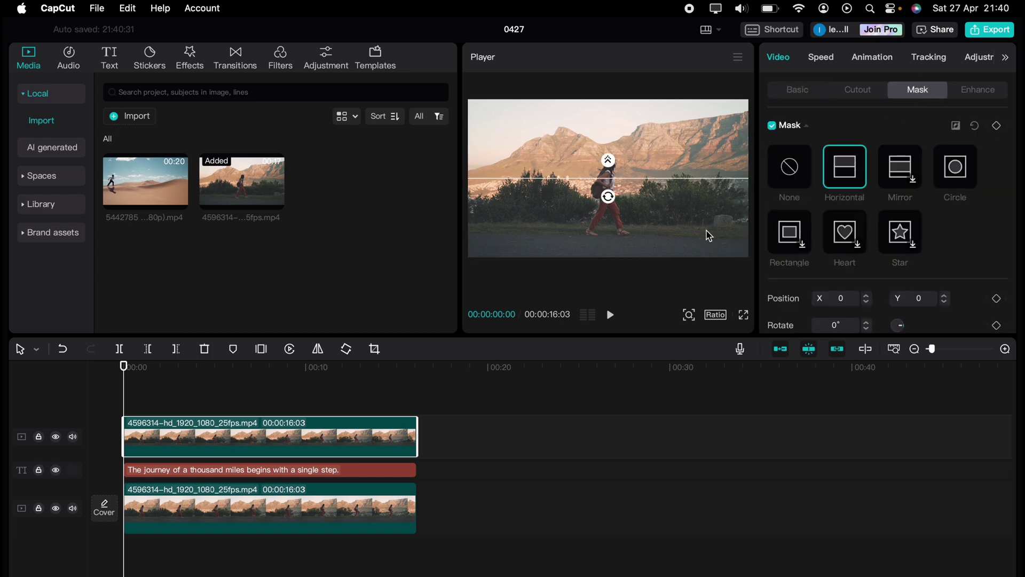
pyautogui.moveTo(610, 199); pyautogui.dragTo(583, 175)
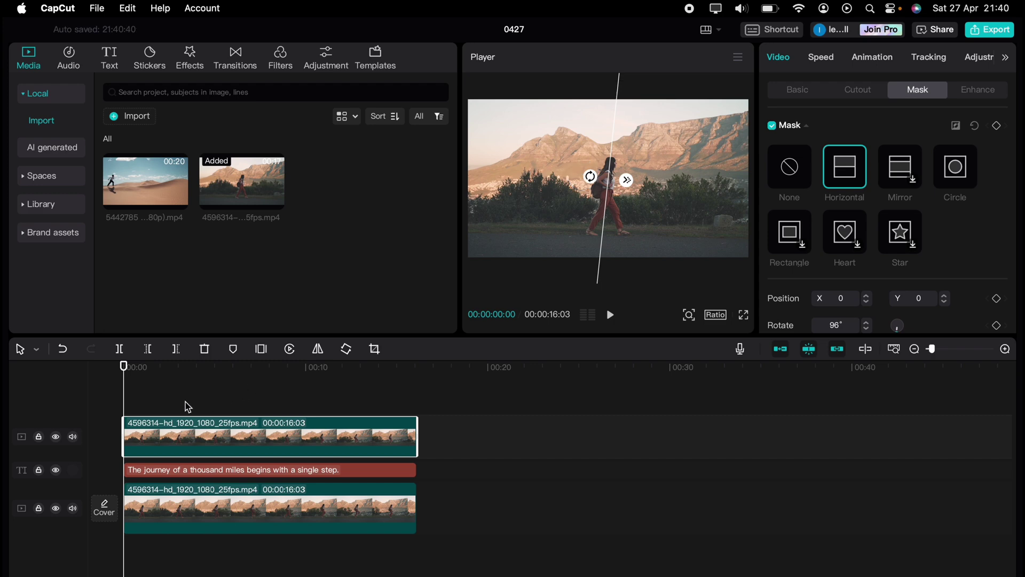
# - Add a starting mask keyframe, then shift the mask line rightward with the woman during playback
pyautogui.click(998, 126)
pyautogui.press('space')
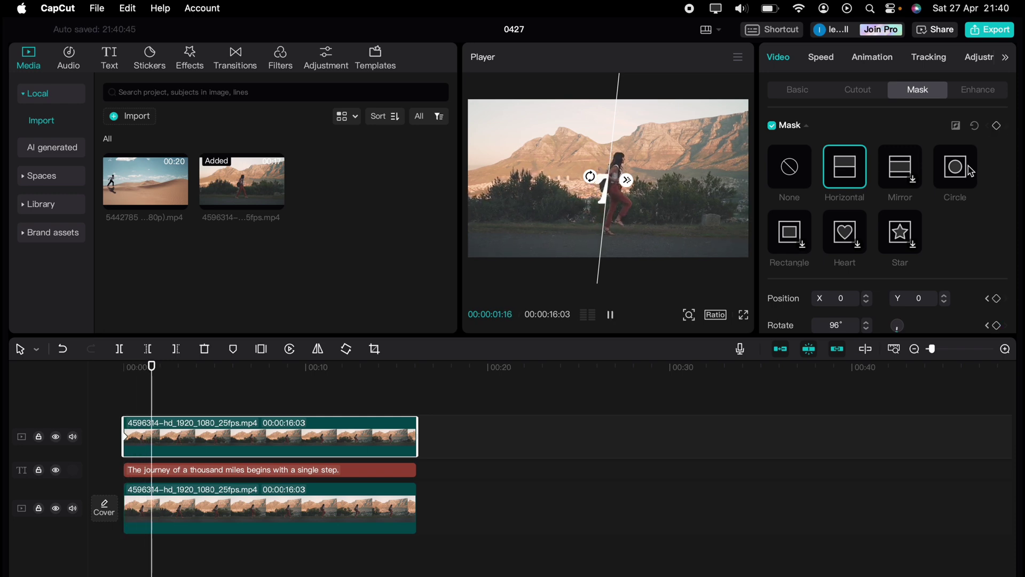
pyautogui.press('space')
pyautogui.moveTo(614, 140); pyautogui.dragTo(622, 147)
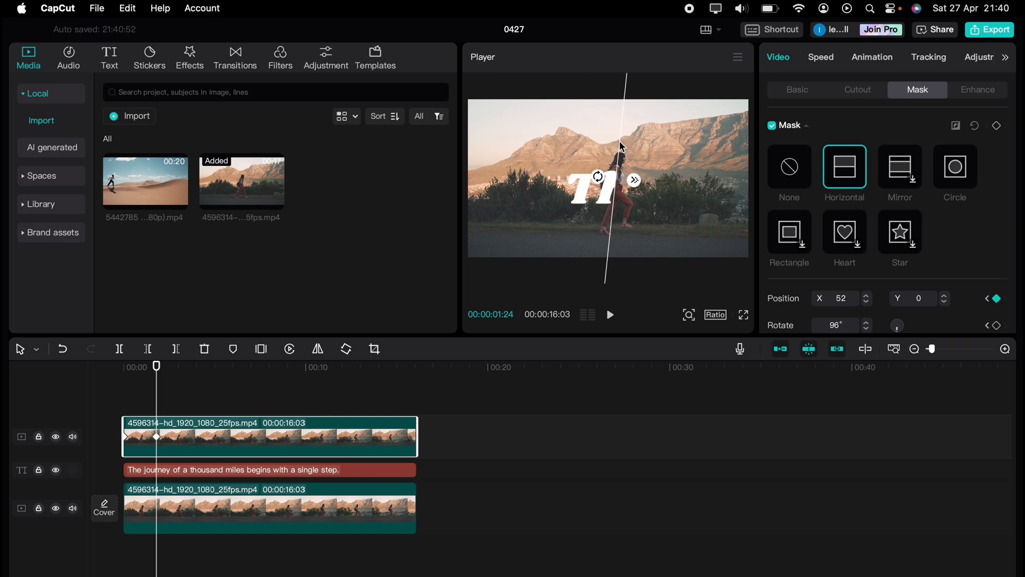
pyautogui.press('space')
pyautogui.press('space')
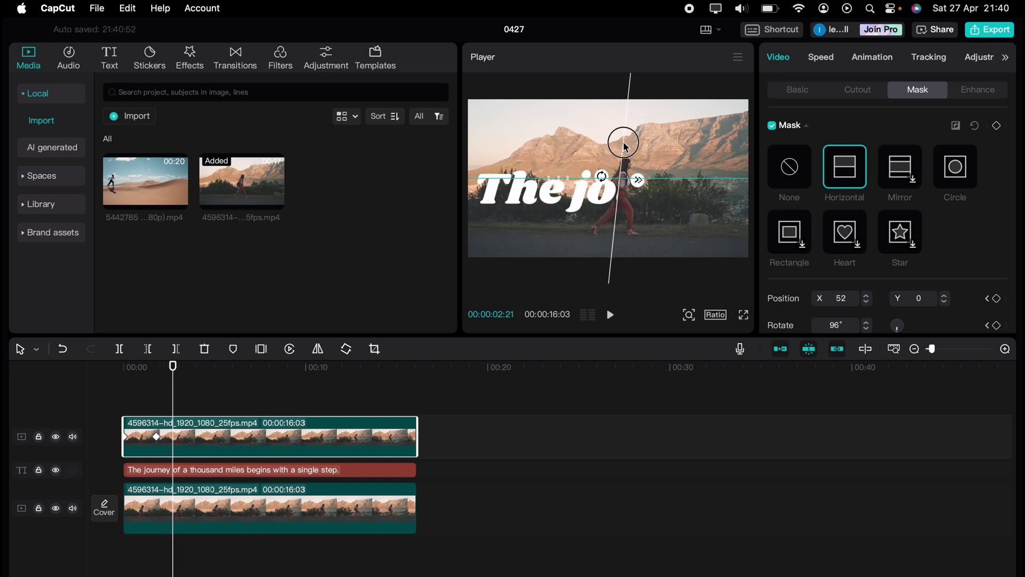
pyautogui.moveTo(620, 146); pyautogui.dragTo(628, 148)
pyautogui.press('space')
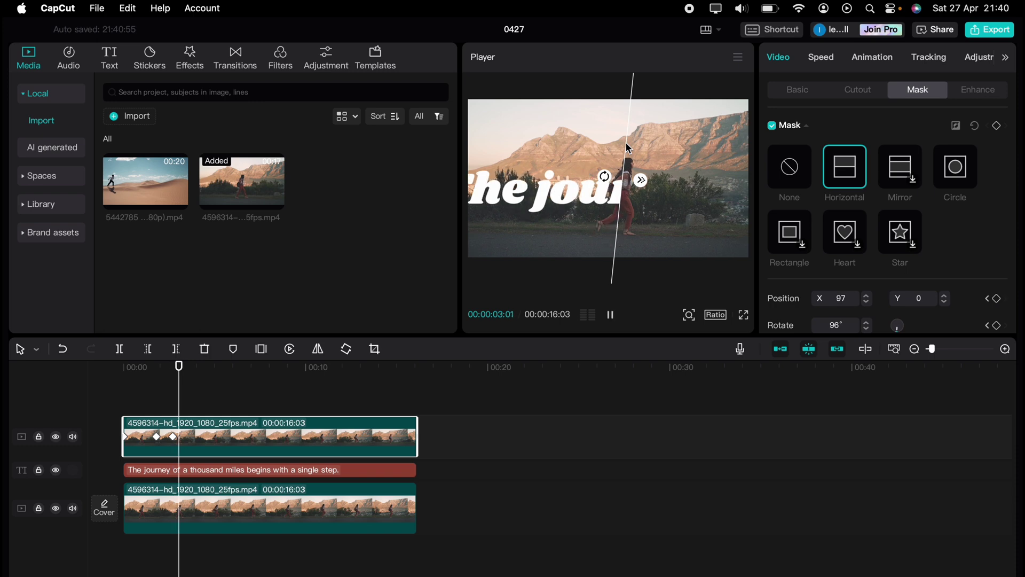
pyautogui.press('space')
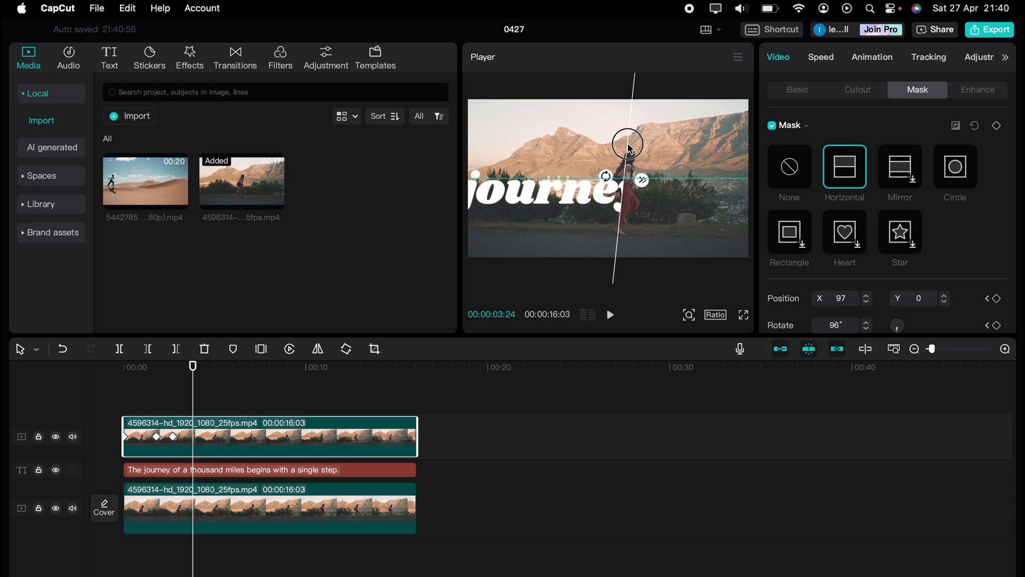
pyautogui.press('space')
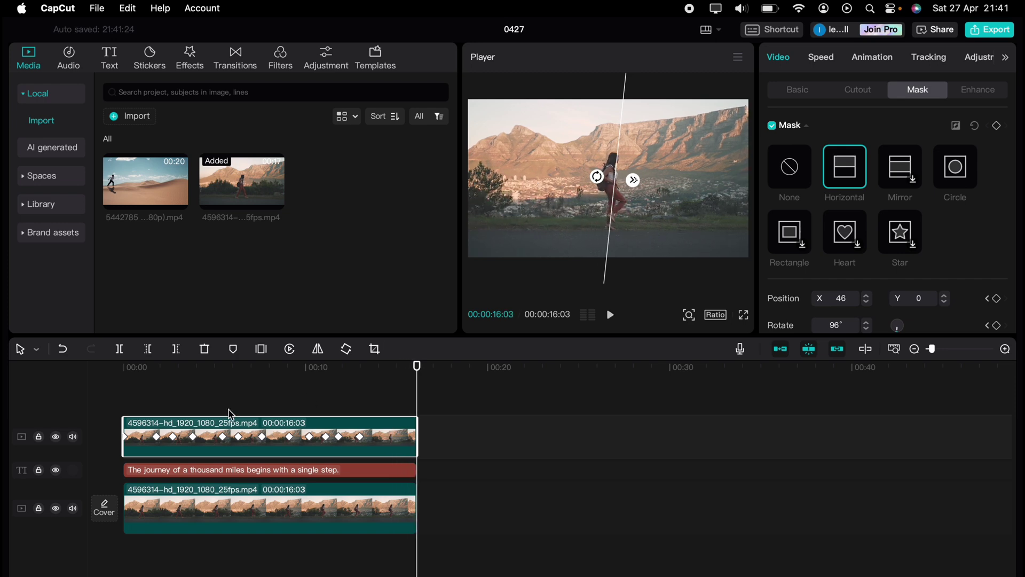
# - Replay the masked result from the start of the timeline
pyautogui.click(170, 405)
pyautogui.click(126, 393)
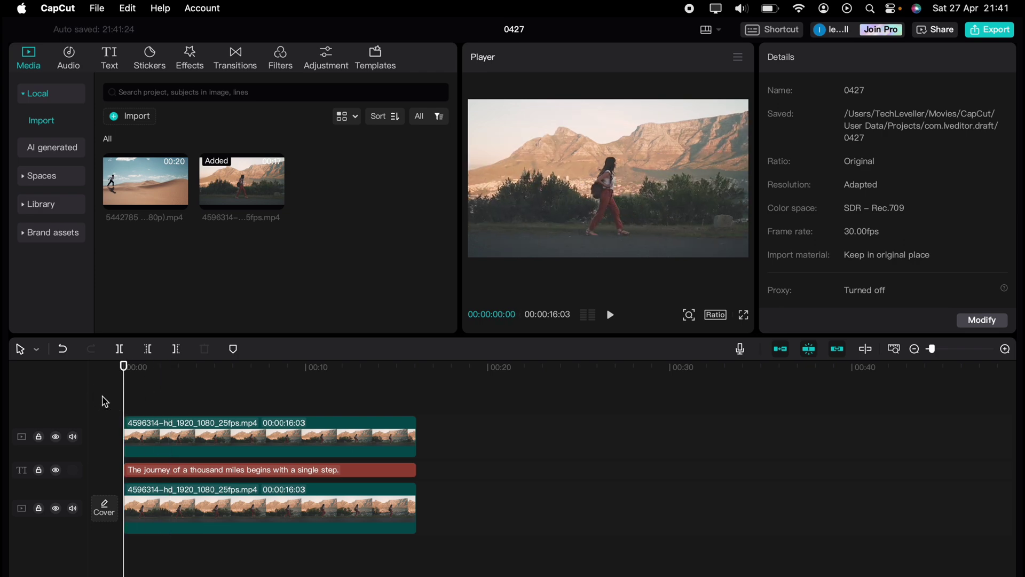
pyautogui.press('space')
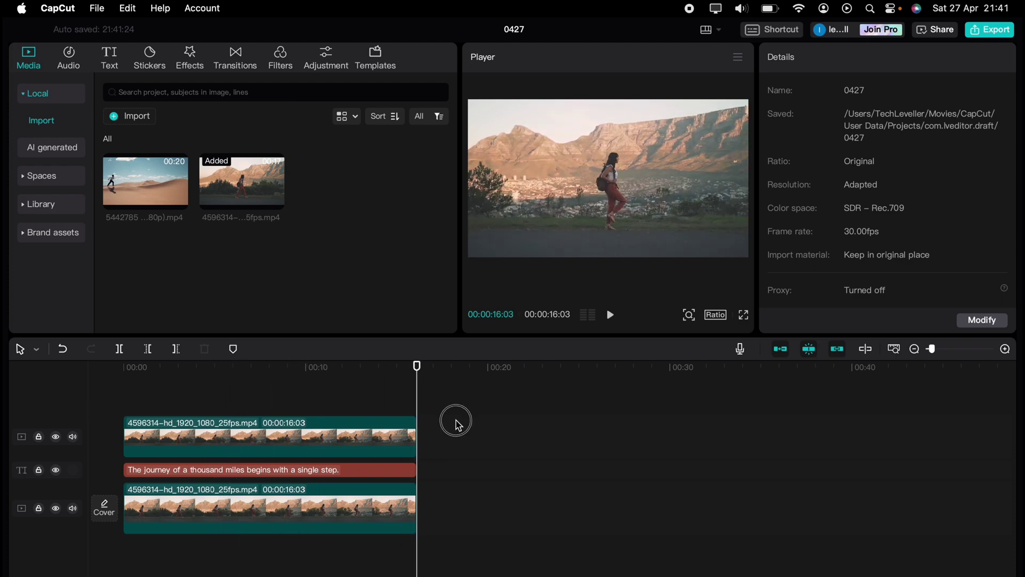
# - Combine the masked top clip and the title into a compound clip
pyautogui.click(356, 453)
pyautogui.click(339, 469)
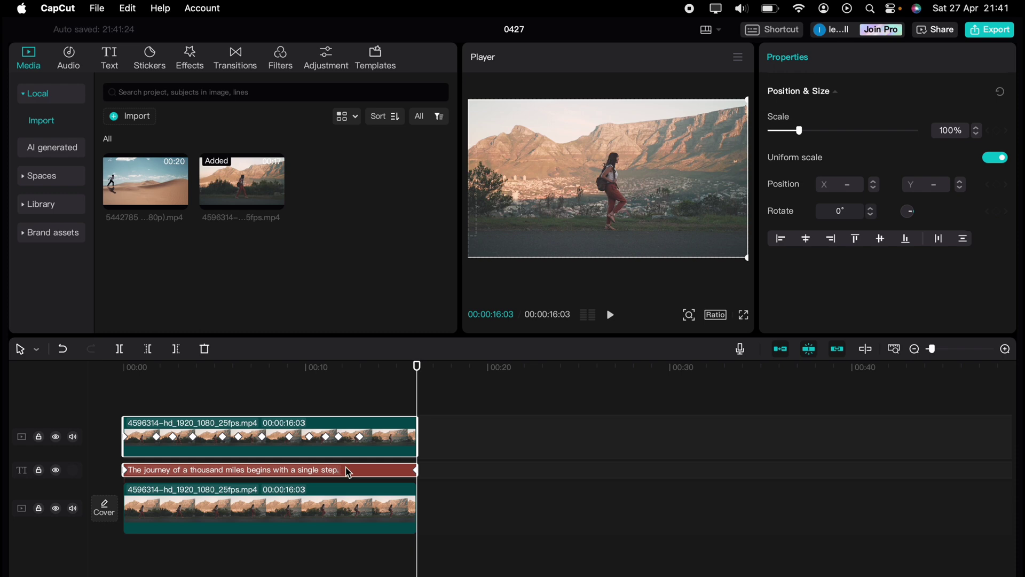
pyautogui.rightClick(347, 471)
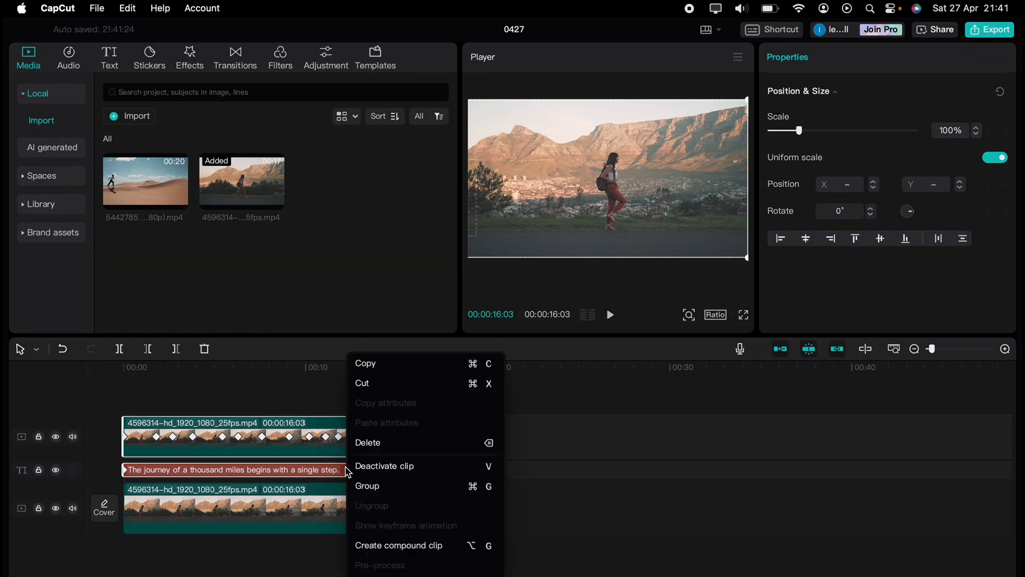
pyautogui.click(395, 550)
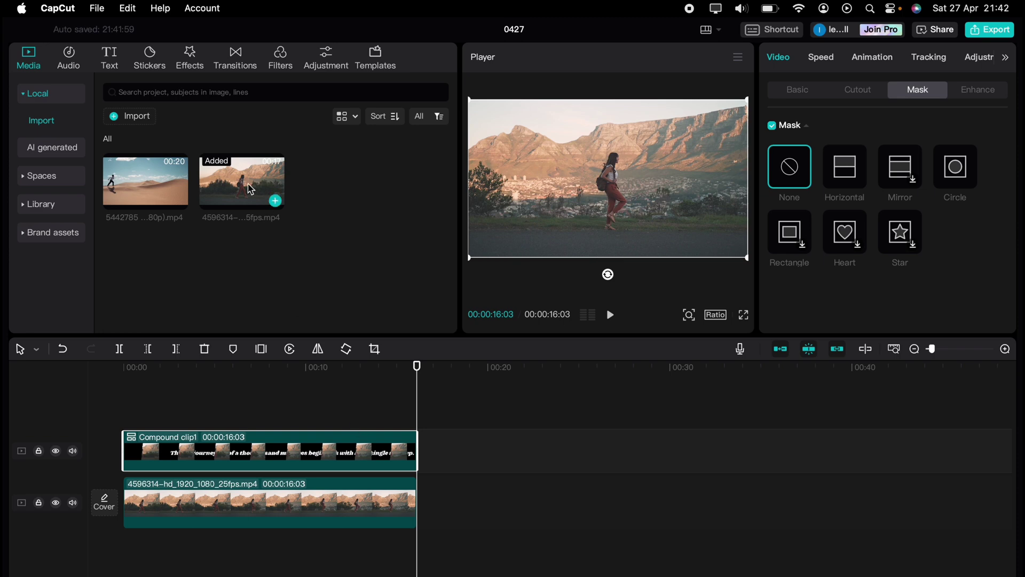
# - Add a third walking-clip copy on top, enable Auto cutout, and check the composite
pyautogui.moveTo(247, 188); pyautogui.dragTo(126, 401)
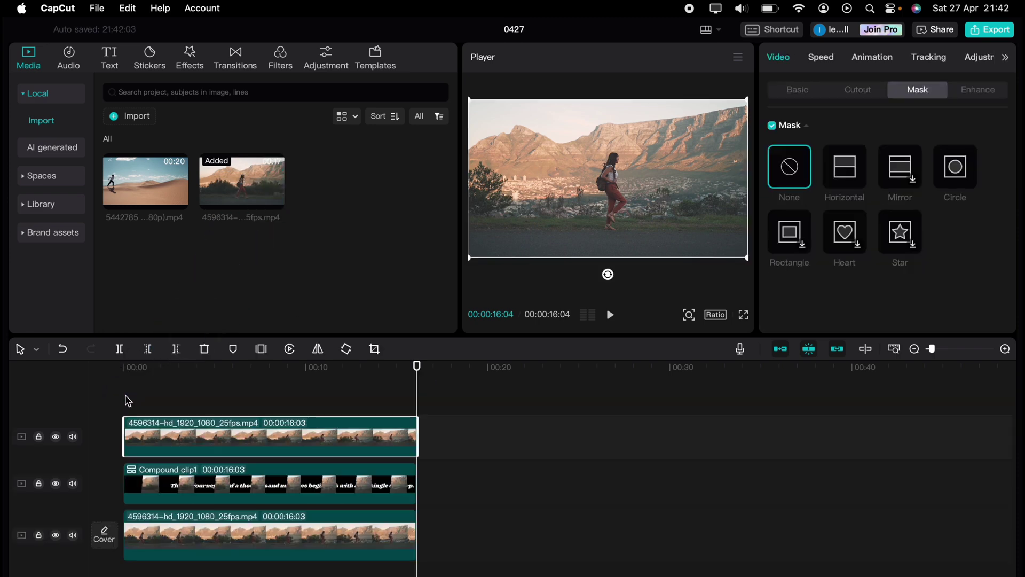
pyautogui.click(126, 399)
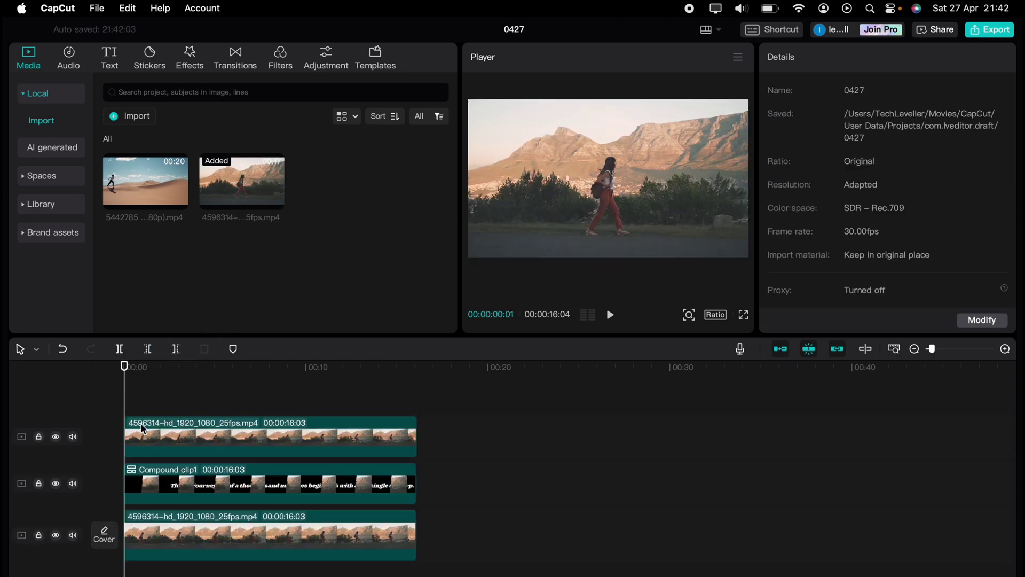
pyautogui.click(140, 423)
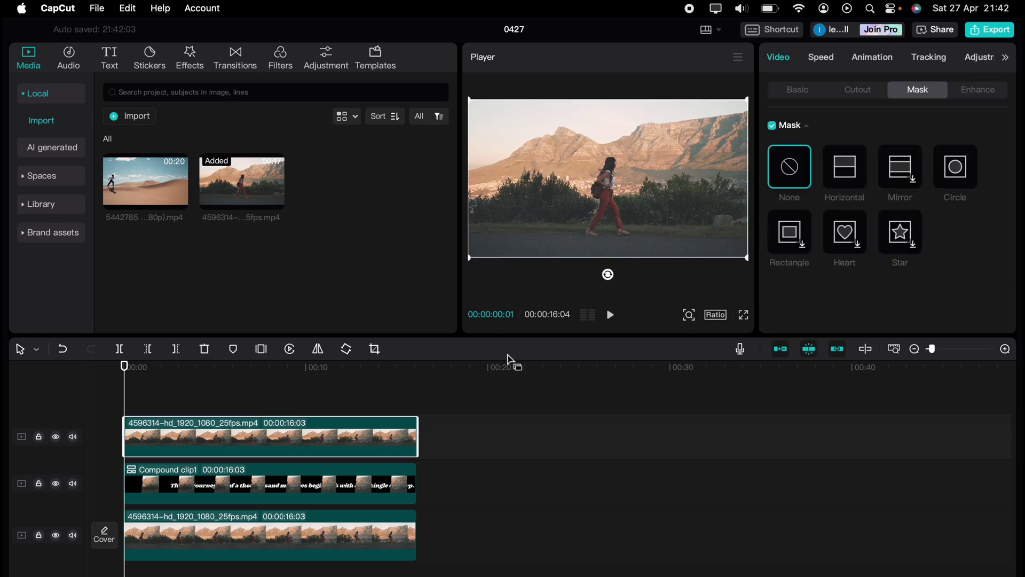
pyautogui.click(859, 90)
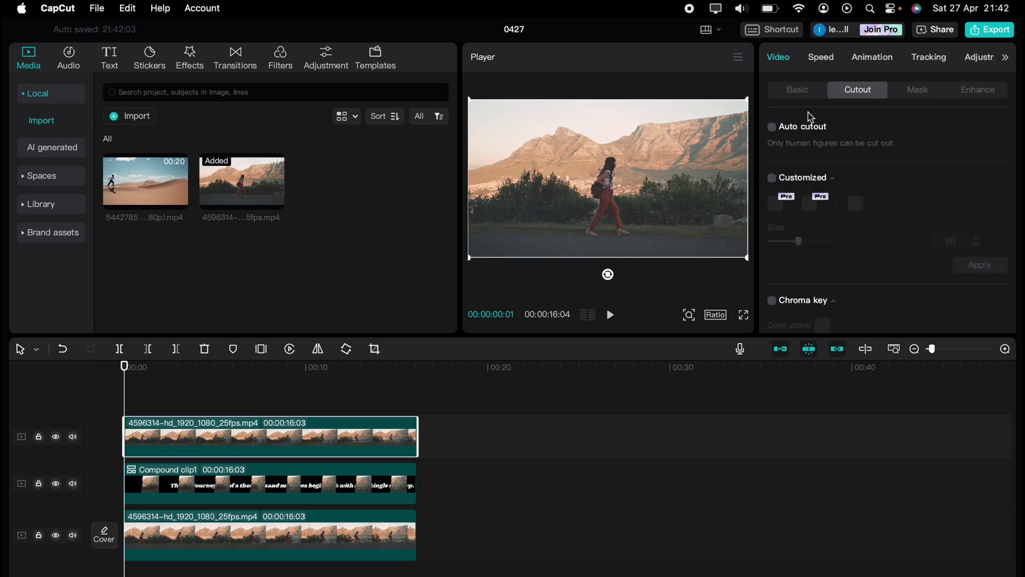
pyautogui.click(772, 128)
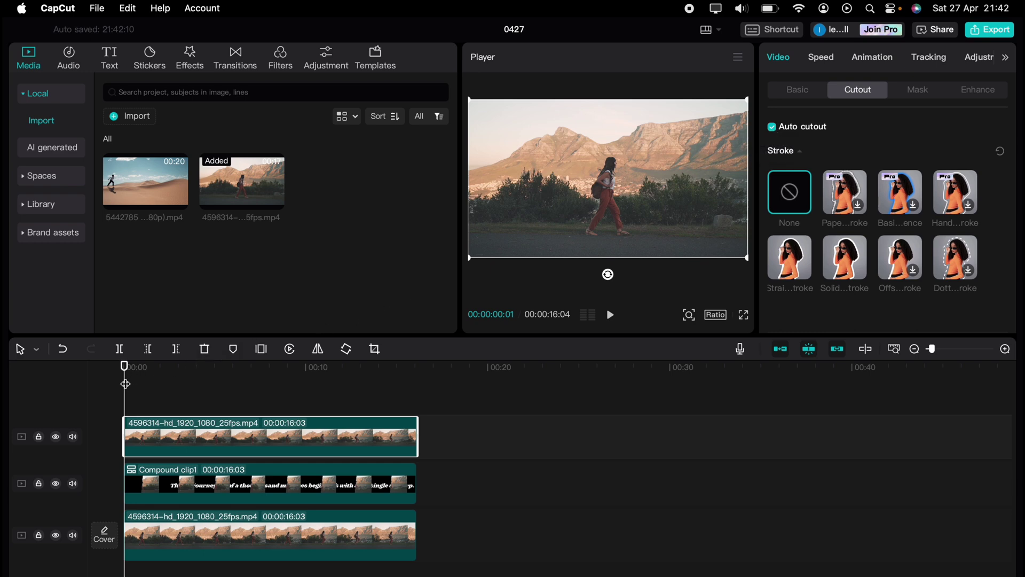
pyautogui.press('space')
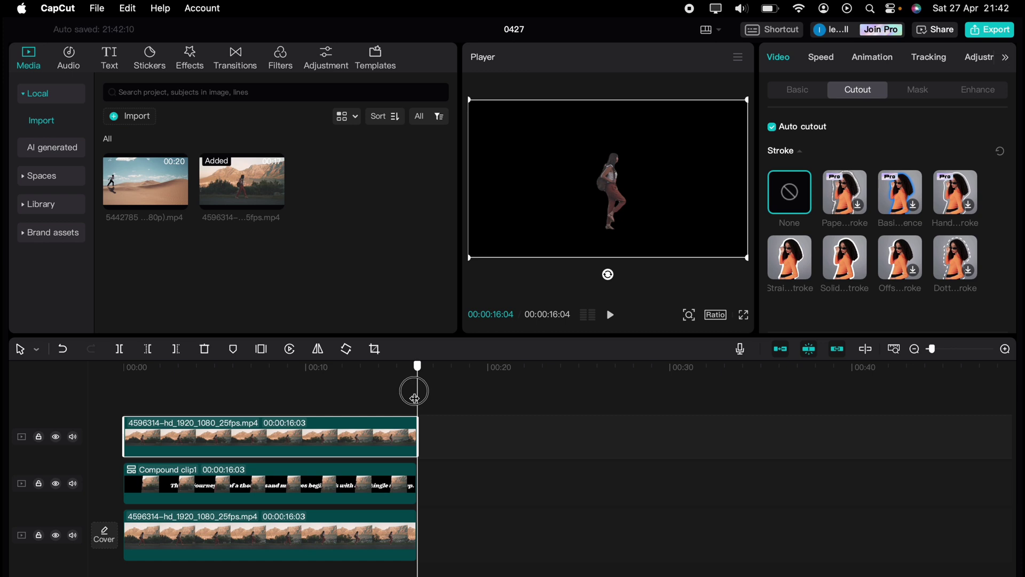
# - Trim the cut-out clip's end slightly so it matches the 16-second tracks below
pyautogui.moveTo(414, 393); pyautogui.dragTo(399, 394)
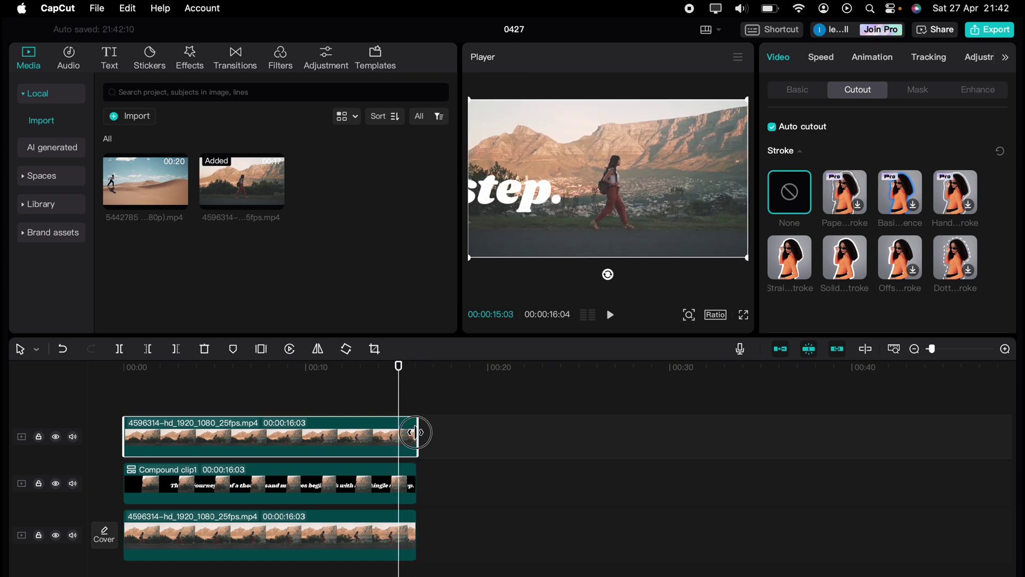
pyautogui.moveTo(414, 433)
pyautogui.mouseDown()
pyautogui.moveTo(423, 403)
pyautogui.moveTo(414, 434)
pyautogui.mouseUp()
pyautogui.click(411, 402)
pyautogui.click(398, 437)
# - Preview the ending, then play the finished text-behind-woman effect from the start
pyautogui.click(375, 392)
pyautogui.press('space')
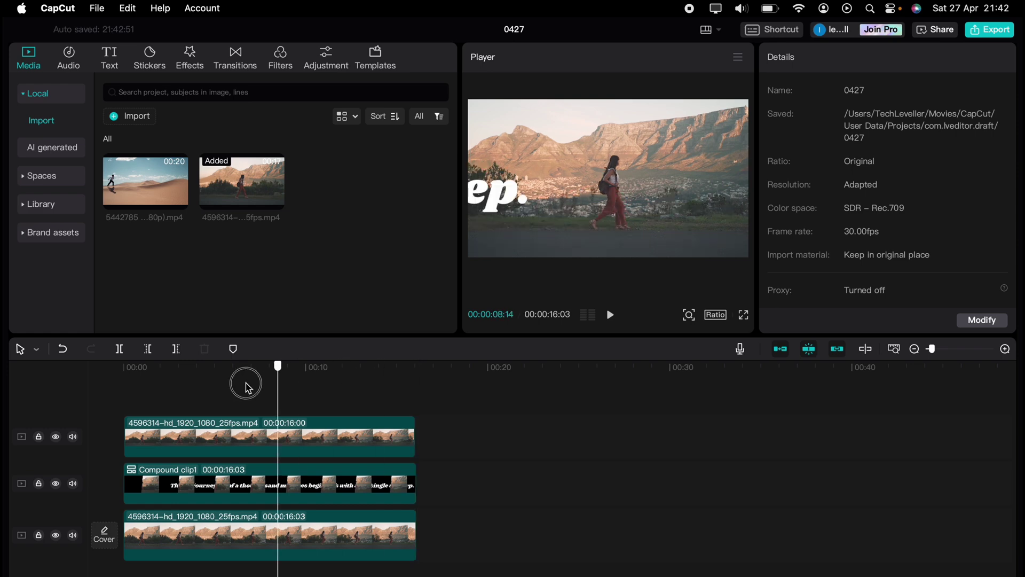
pyautogui.click(124, 392)
pyautogui.press('space')
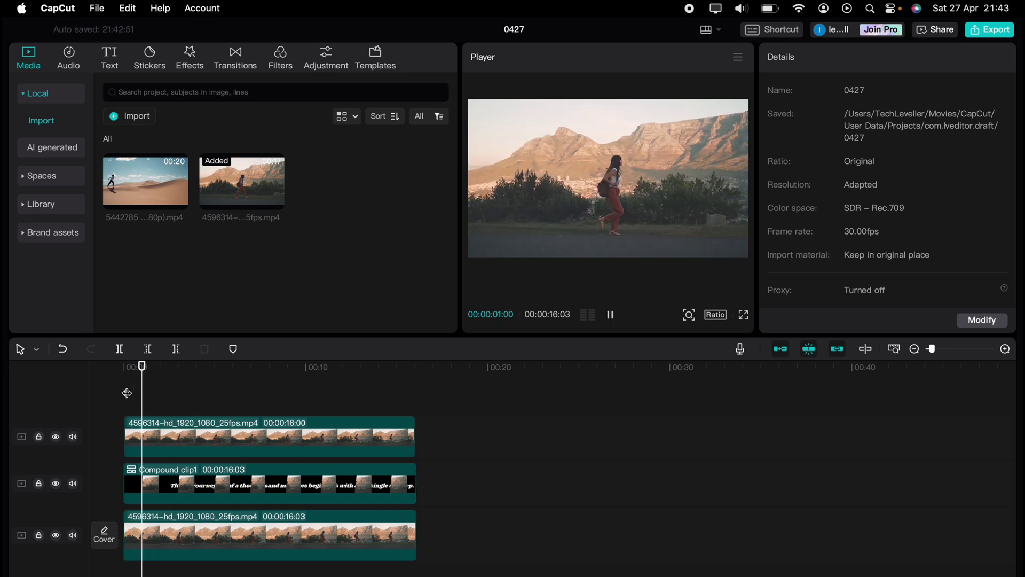